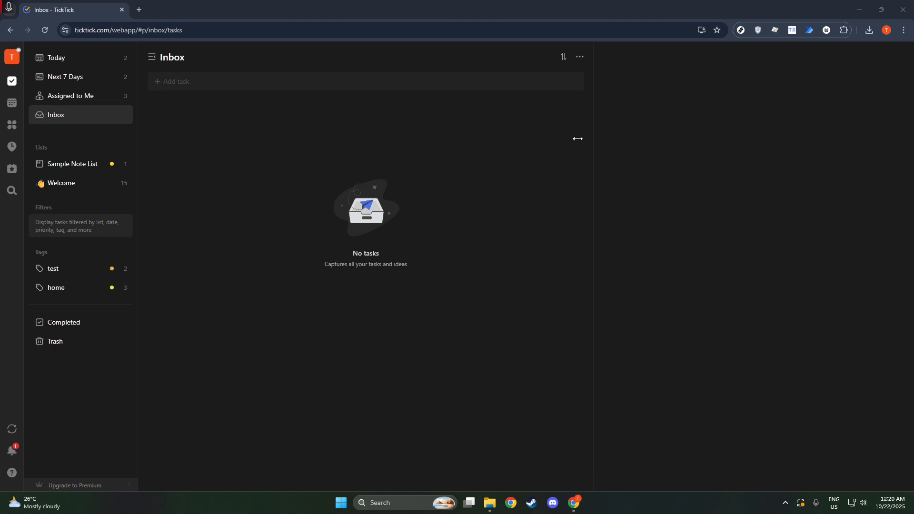
# Enable the Pomodoro feature in the account's feature settings and close the settings.
pyautogui.click(432, 161)
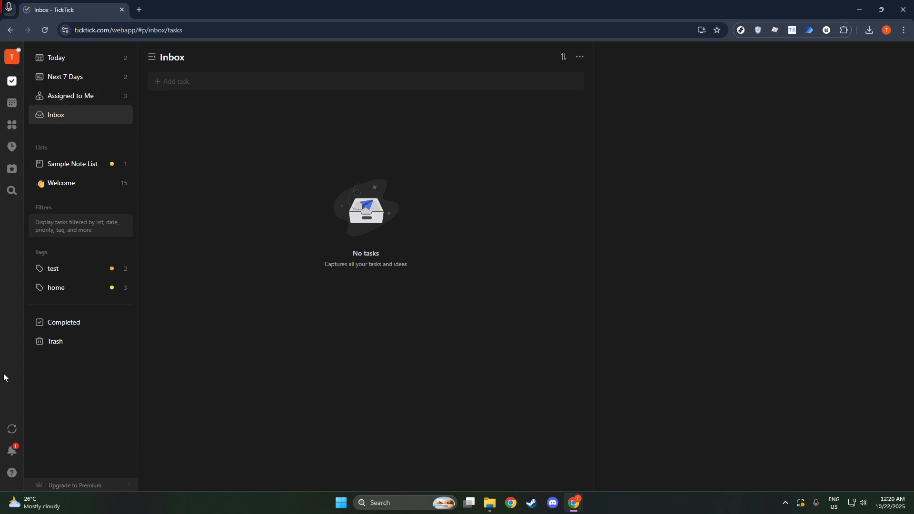
pyautogui.click(13, 58)
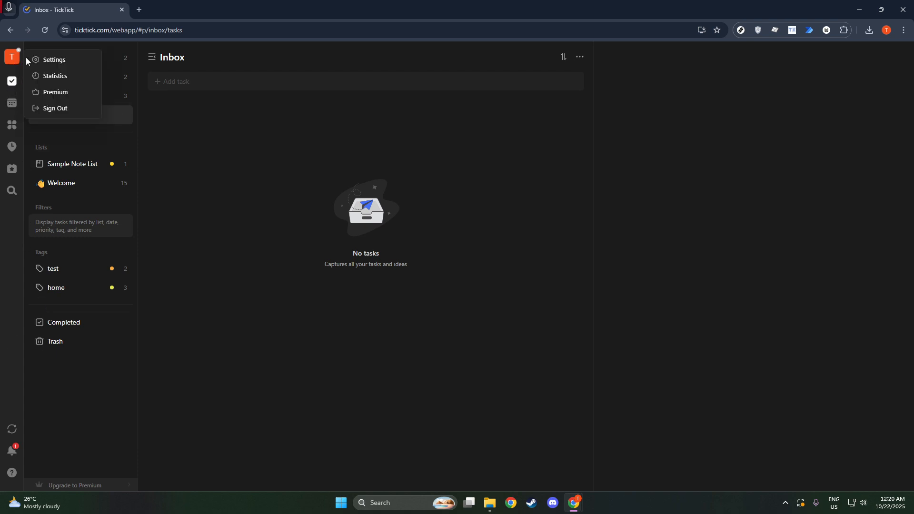
pyautogui.click(47, 58)
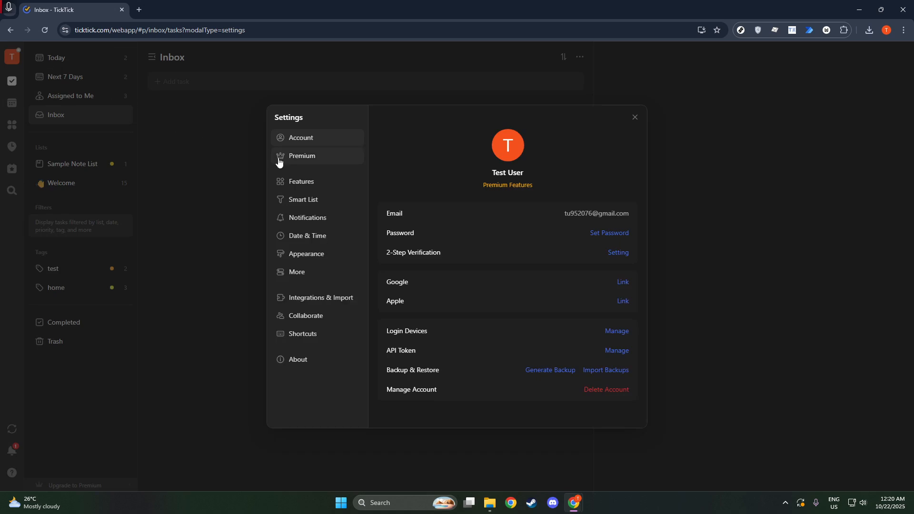
pyautogui.click(292, 180)
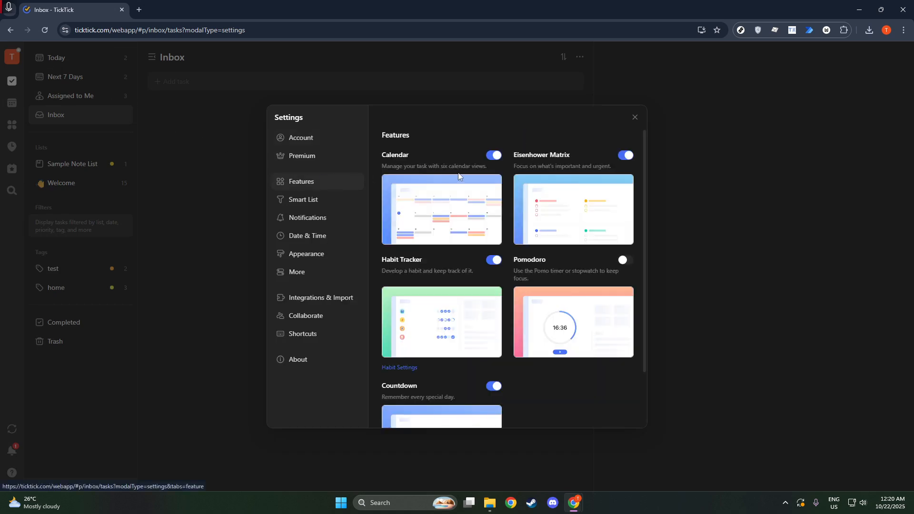
pyautogui.click(624, 260)
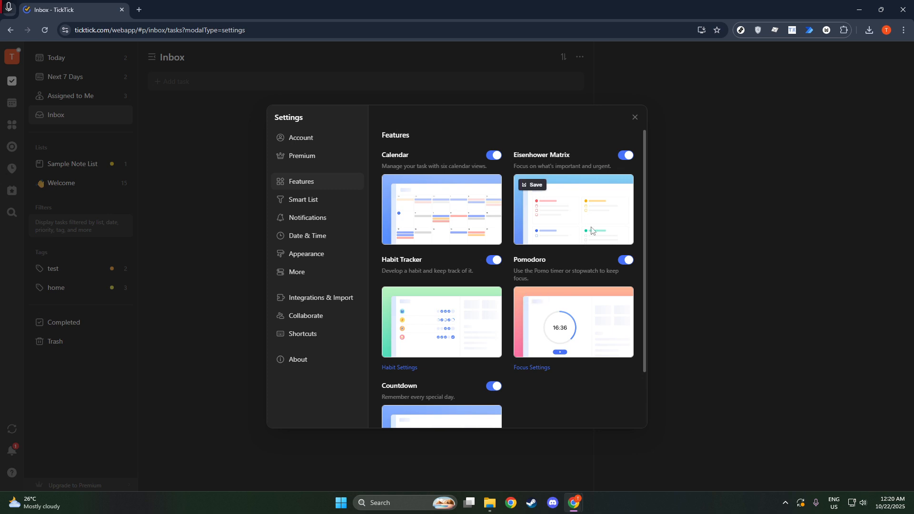
pyautogui.click(634, 118)
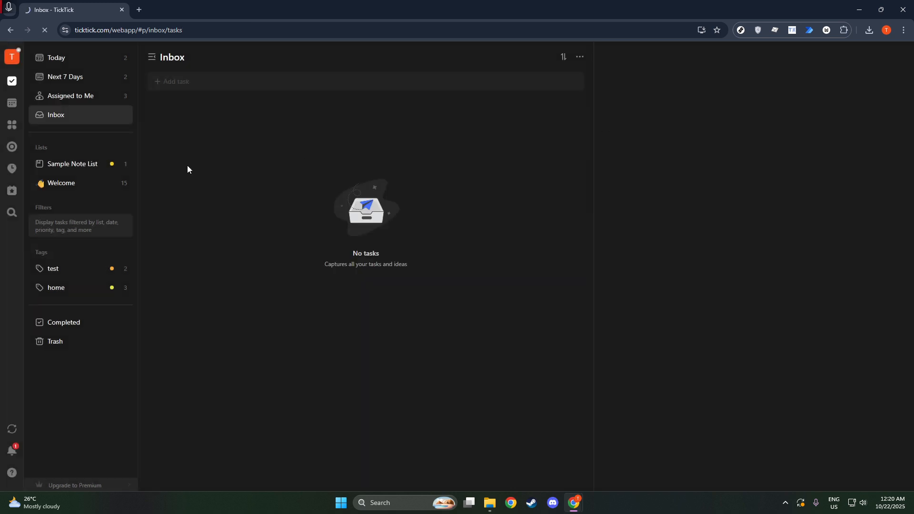
# Open the Pomodoro timer's focus settings and set the Pomo Duration to 30 minutes.
pyautogui.click(17, 149)
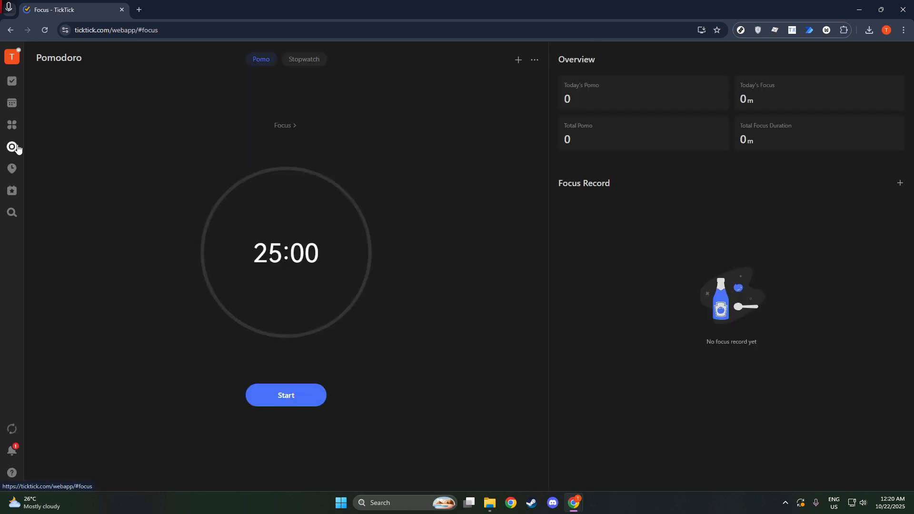
pyautogui.click(534, 59)
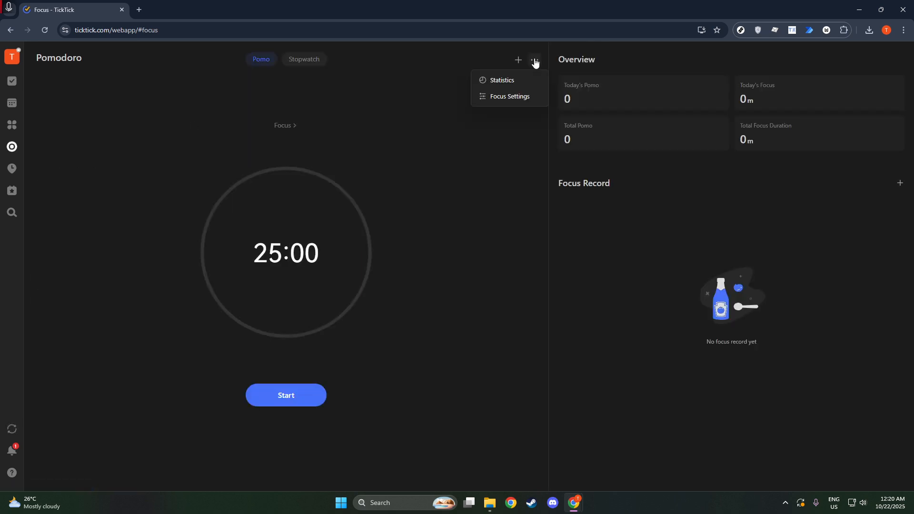
pyautogui.click(516, 97)
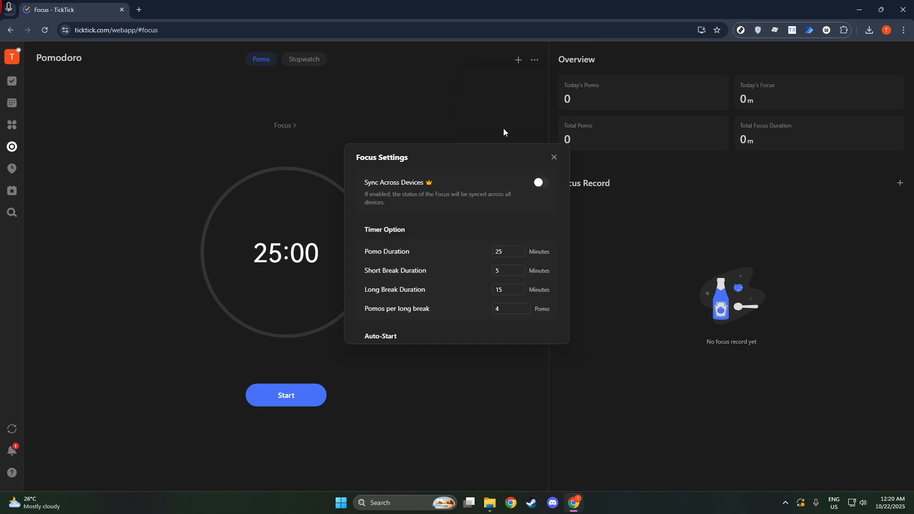
pyautogui.scroll(-1, 480, 242)
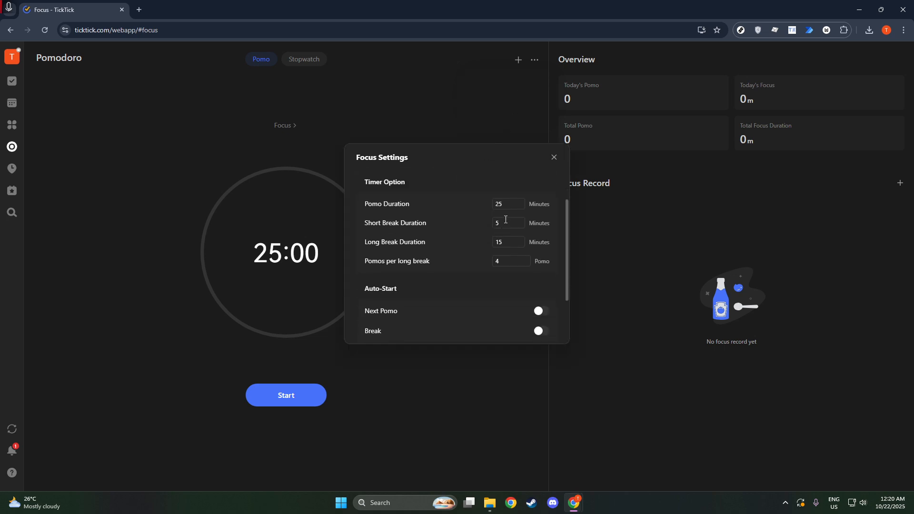
pyautogui.scroll(1, 505, 220)
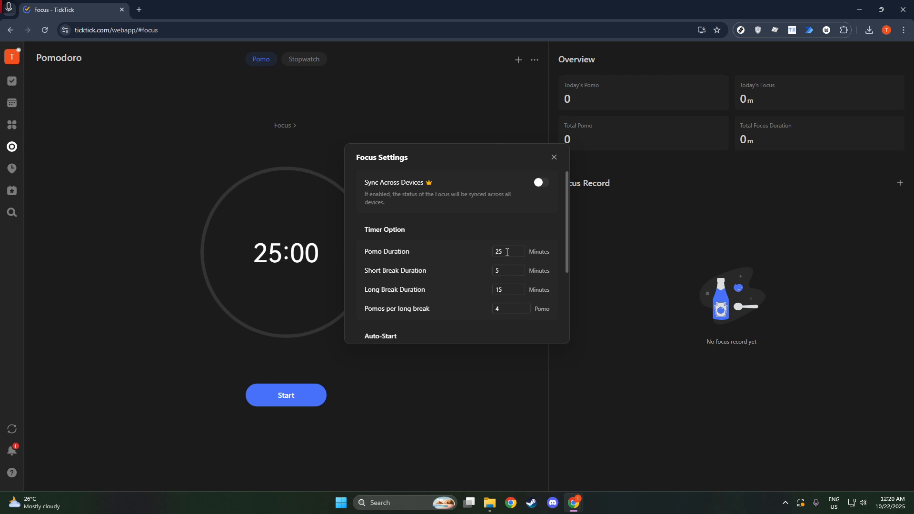
pyautogui.click(507, 257)
pyautogui.doubleClick(510, 253)
pyautogui.click(485, 229)
# Set the Short Break Duration to 6 minutes and the Long Break Duration to 20 minutes.
pyautogui.scroll(-1, 489, 231)
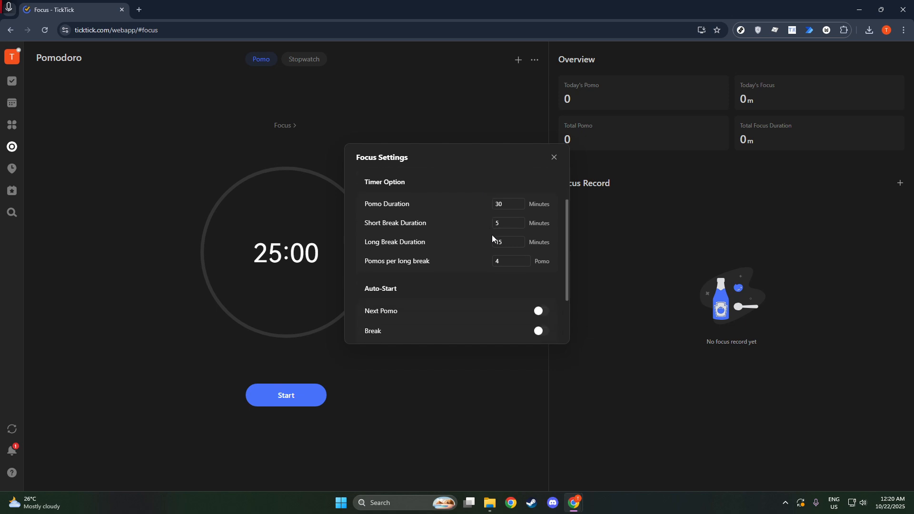
pyautogui.scroll(-2, 492, 235)
pyautogui.scroll(3, 492, 236)
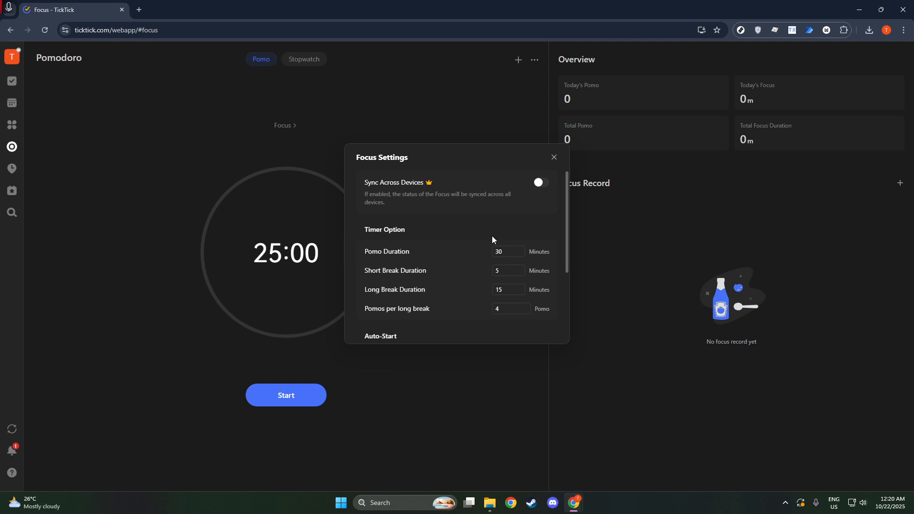
pyautogui.click(506, 271)
pyautogui.write('6')
pyautogui.press('Tab')
pyautogui.write('20')
pyautogui.click(465, 301)
# Set the number of Pomos per long break to 2.
pyautogui.scroll(-1, 484, 279)
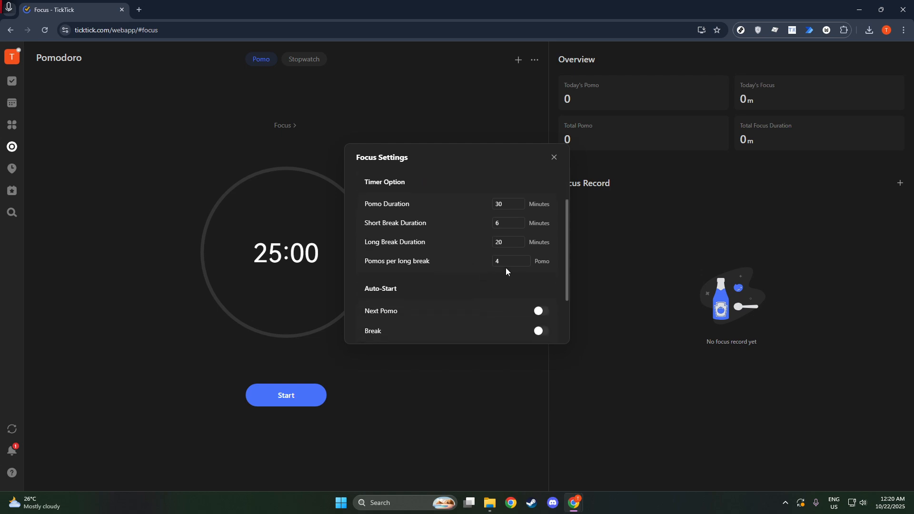
pyautogui.click(507, 263)
pyautogui.click(472, 277)
pyautogui.moveTo(500, 264); pyautogui.dragTo(490, 261)
pyautogui.click(481, 270)
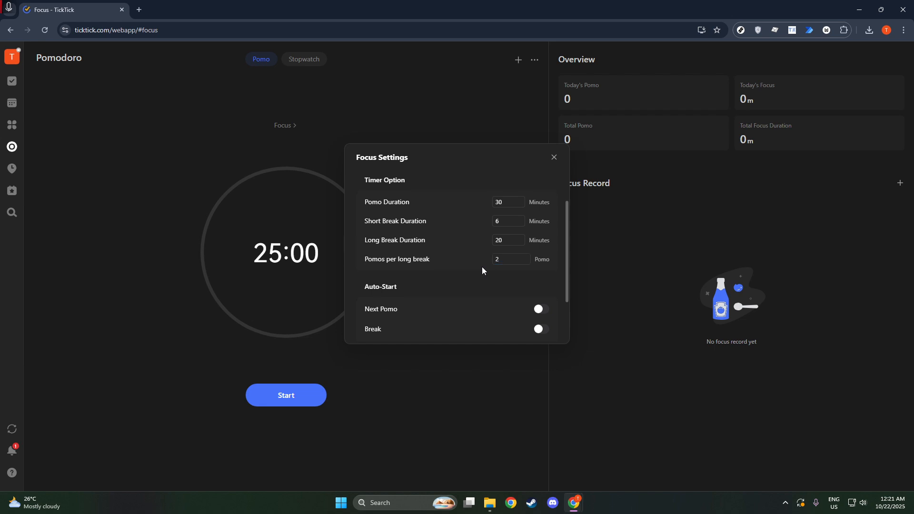
# Turn on auto-start for both the next Pomo and the break.
pyautogui.scroll(-1, 481, 266)
pyautogui.scroll(-1, 475, 267)
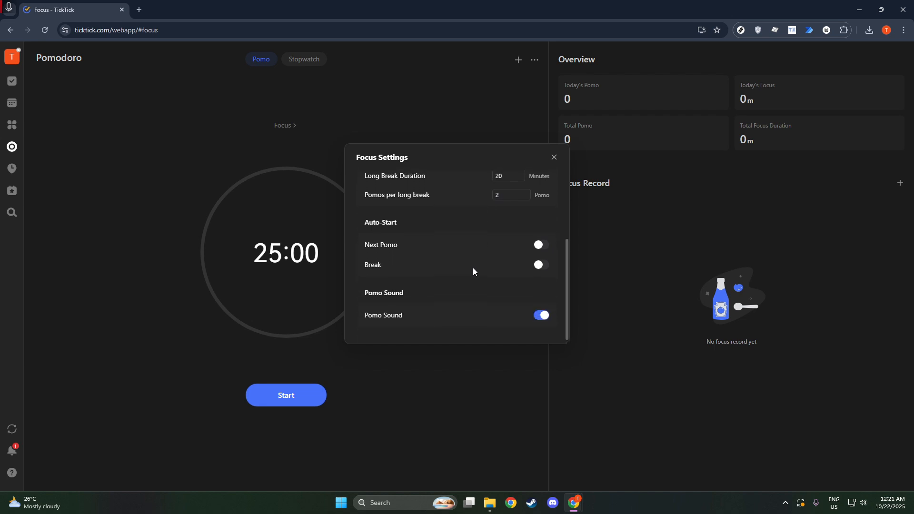
pyautogui.scroll(3, 475, 271)
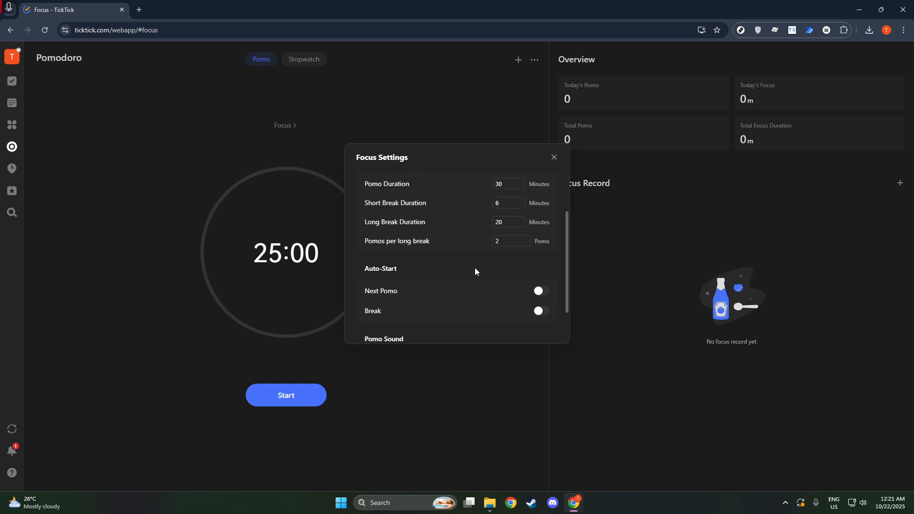
pyautogui.scroll(1, 475, 270)
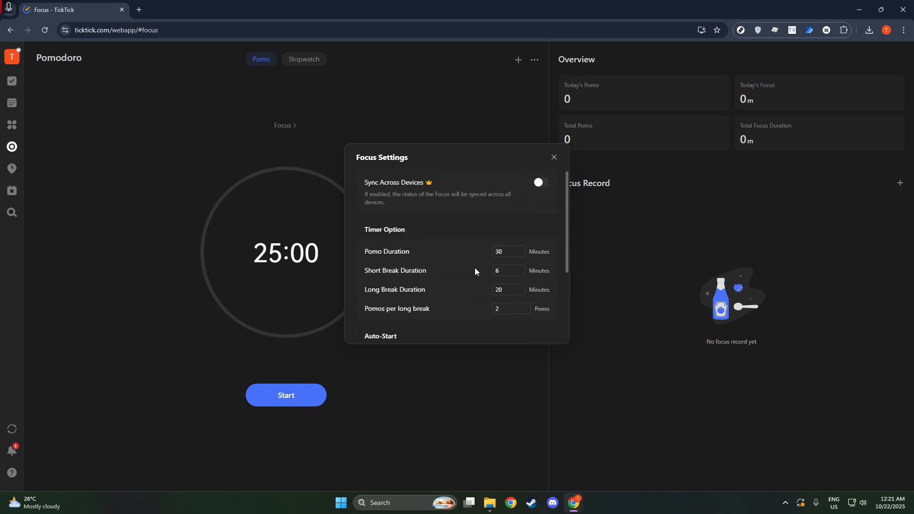
pyautogui.scroll(-2, 475, 270)
pyautogui.scroll(-3, 475, 271)
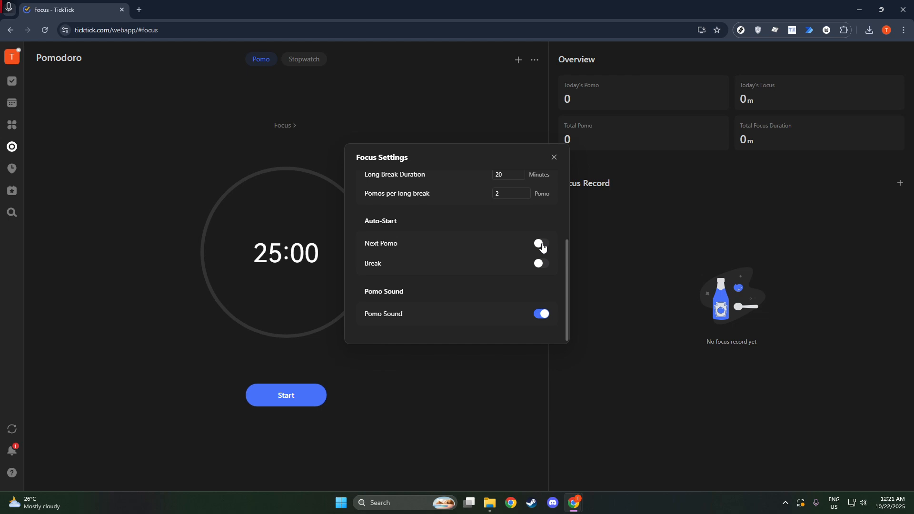
pyautogui.click(538, 264)
pyautogui.click(536, 263)
pyautogui.click(533, 244)
pyautogui.click(537, 265)
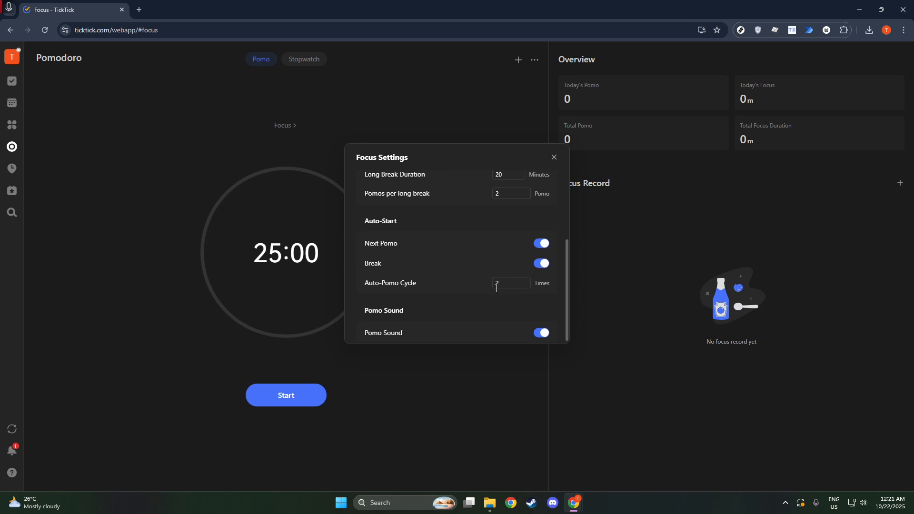
# Toggle Pomo Sound off and back on, keeping it enabled, and close the focus settings.
pyautogui.scroll(-1, 497, 291)
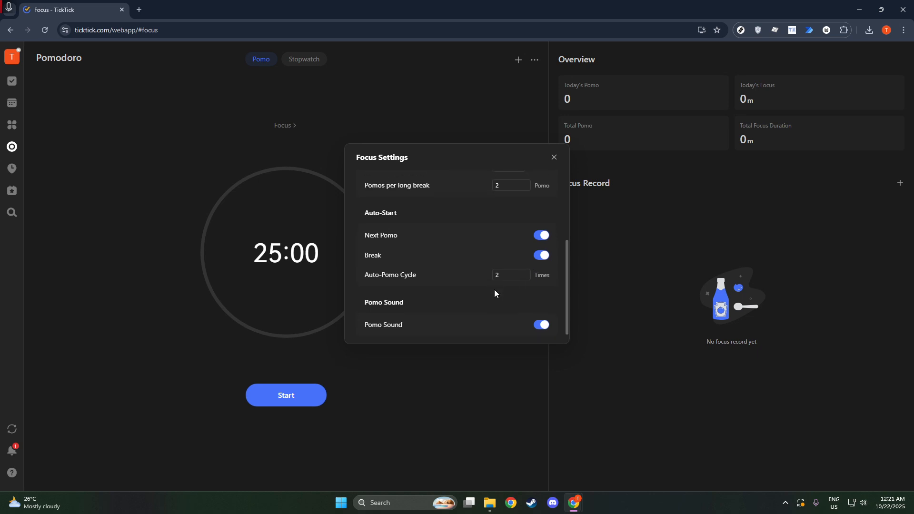
pyautogui.click(505, 265)
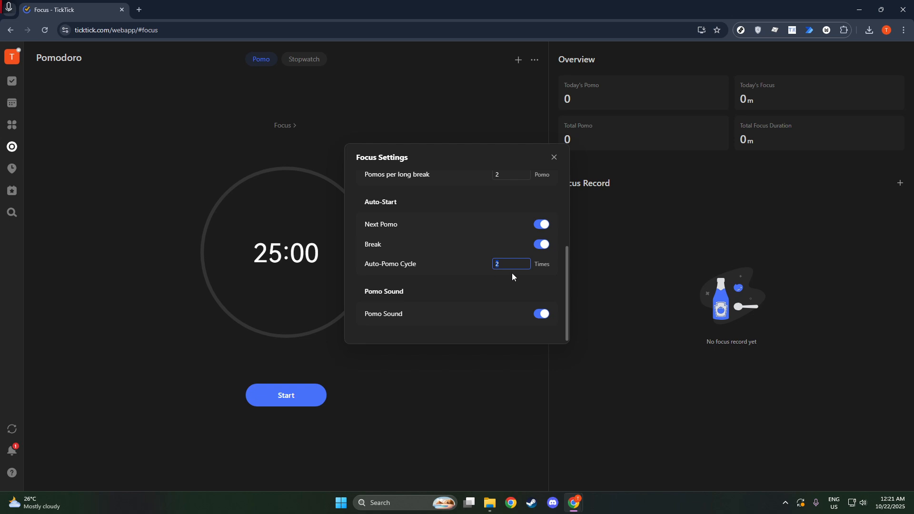
pyautogui.click(541, 315)
pyautogui.click(541, 316)
pyautogui.click(507, 266)
pyautogui.click(552, 159)
pyautogui.click(553, 161)
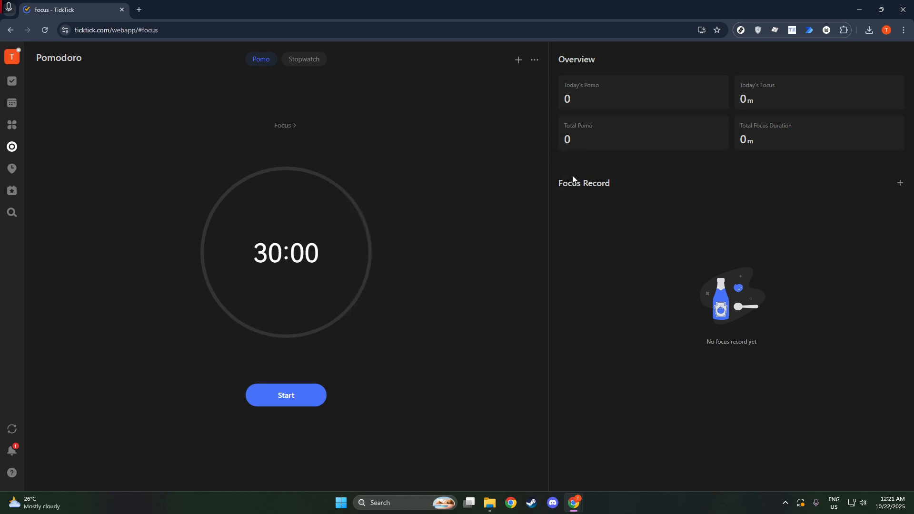